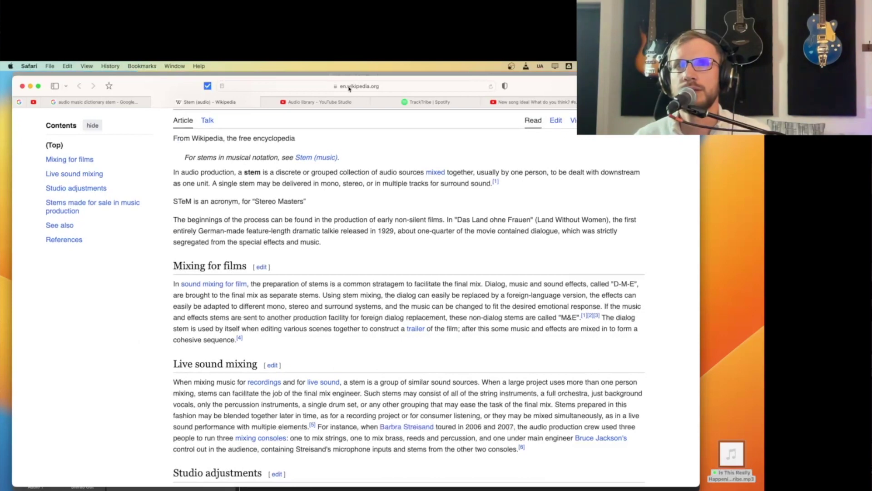
Review the song's entry in the YouTube Audio library, briefly play TrackTribe's bass short, and bring up the artist's Spotify page.
left_click(333, 103)
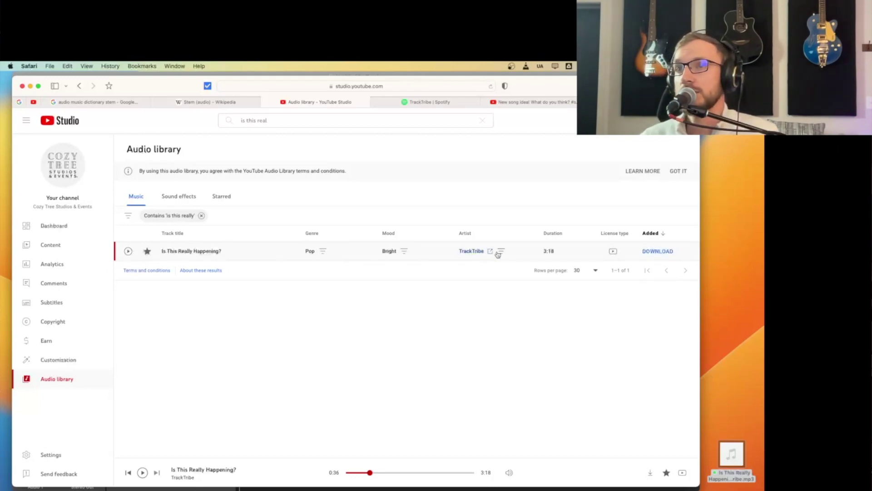
mouse_move(617, 257)
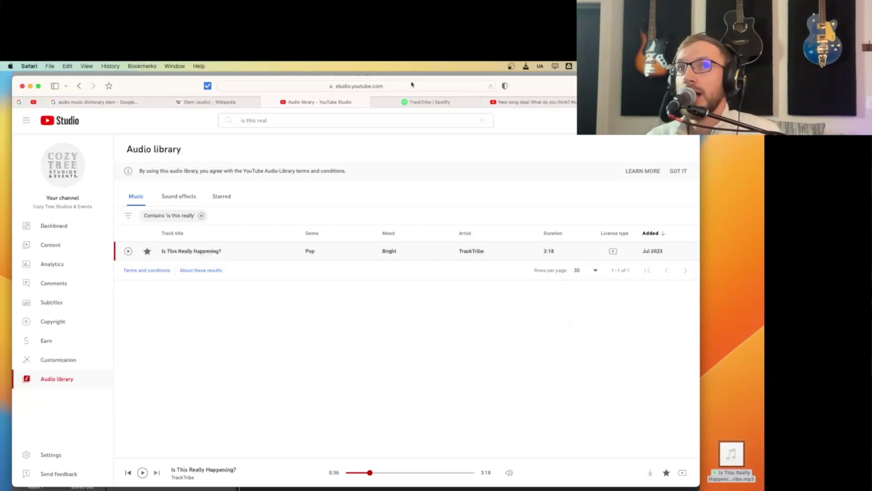
left_click(515, 102)
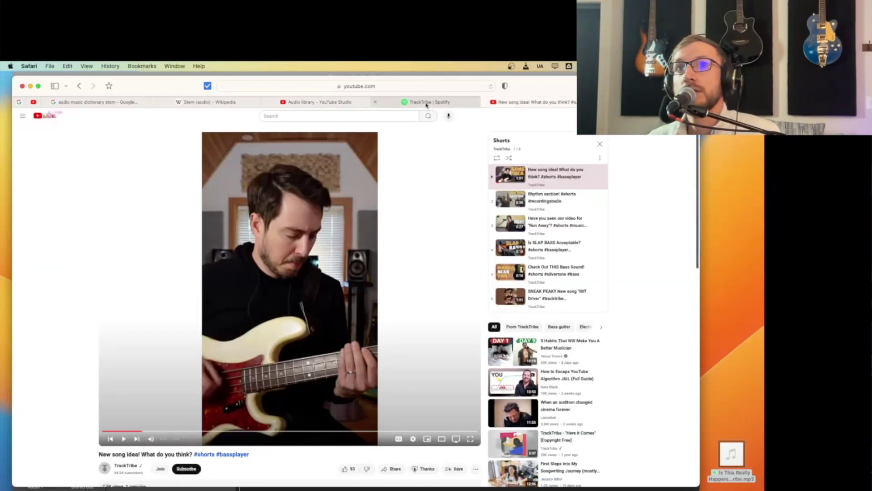
mouse_move(408, 99)
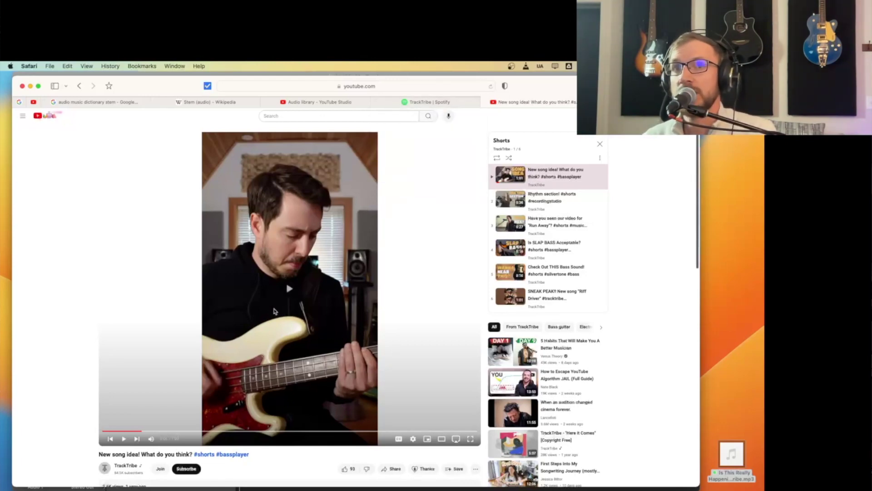
left_click(275, 311)
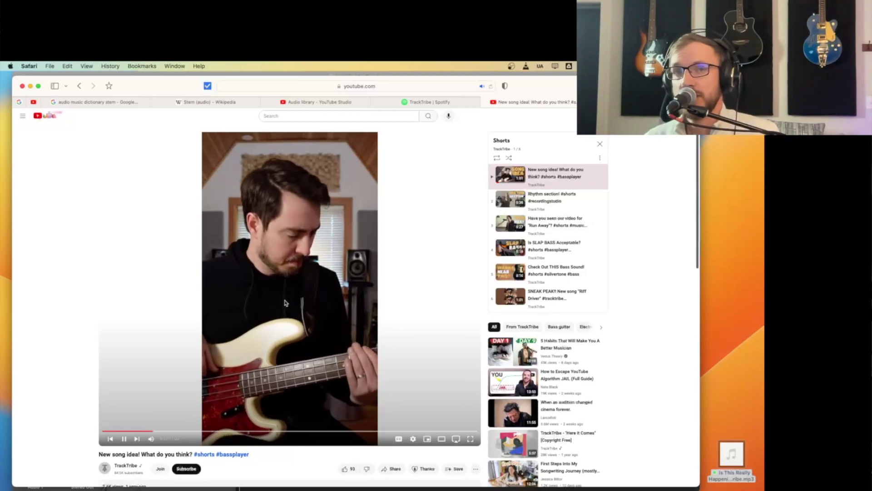
left_click(285, 303)
left_click(421, 103)
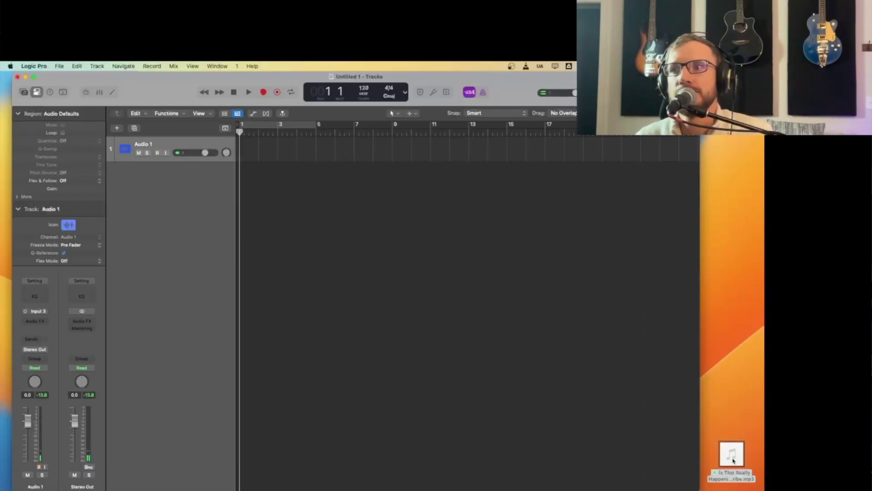
In Logic Pro, import the desktop MP3 "Is This Really Happening?" at bar 1 and split it into Vocals, Drums, Bass and Other stems.
left_click(733, 460)
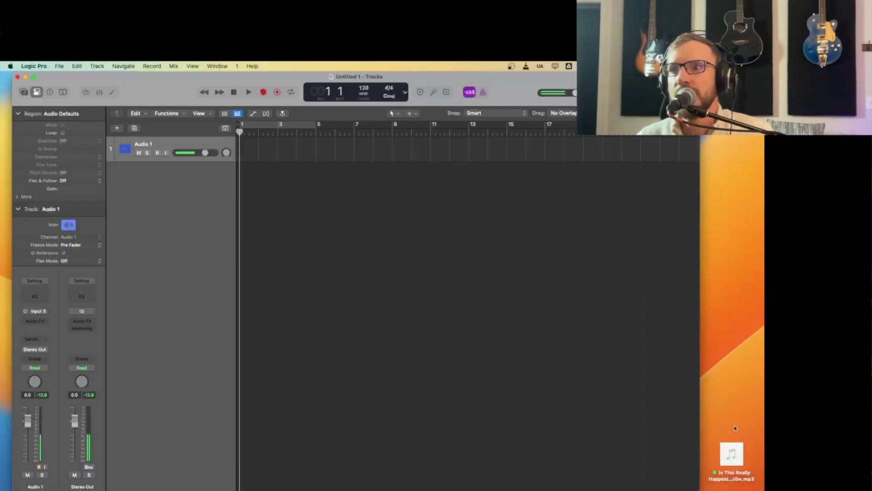
left_click_drag(737, 477, 244, 158)
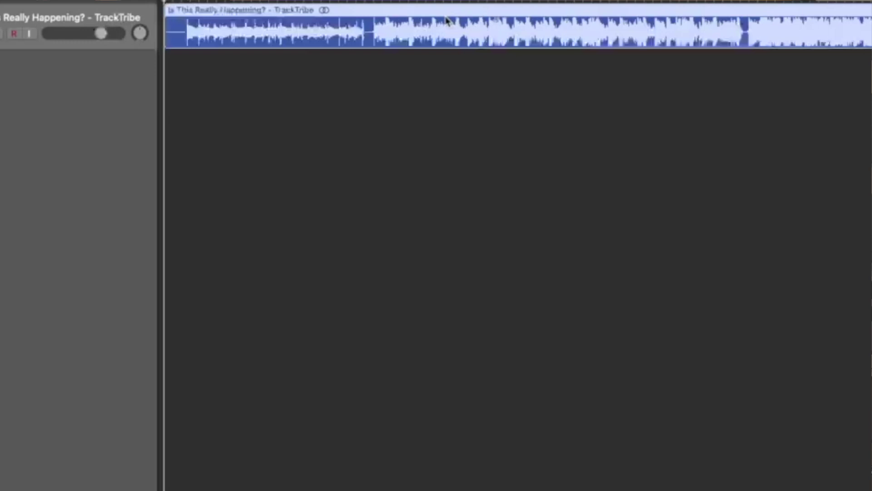
right_click(396, 143)
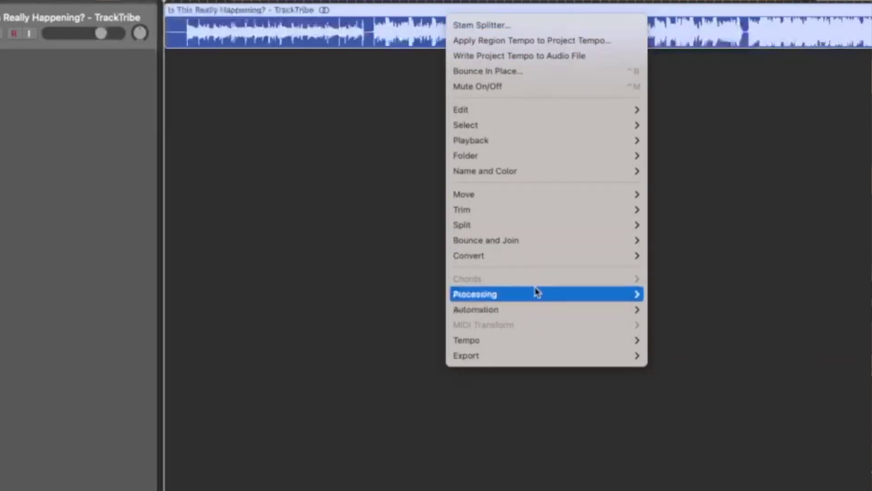
mouse_move(612, 294)
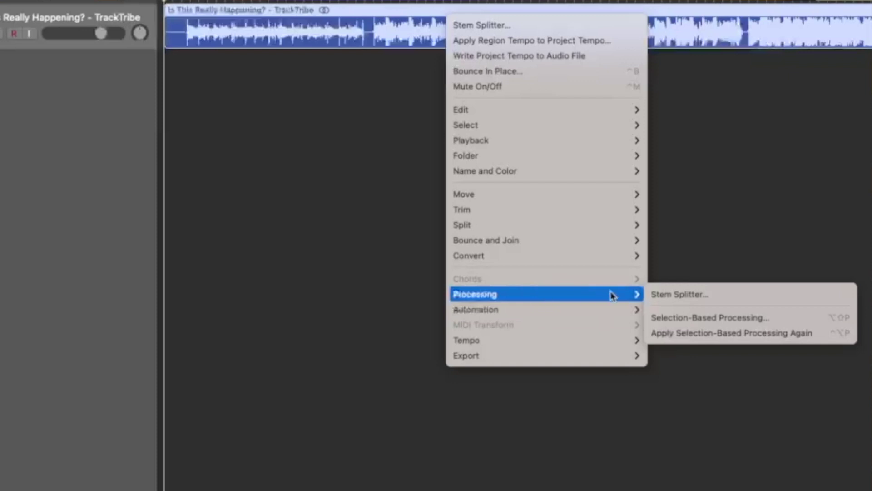
left_click(677, 295)
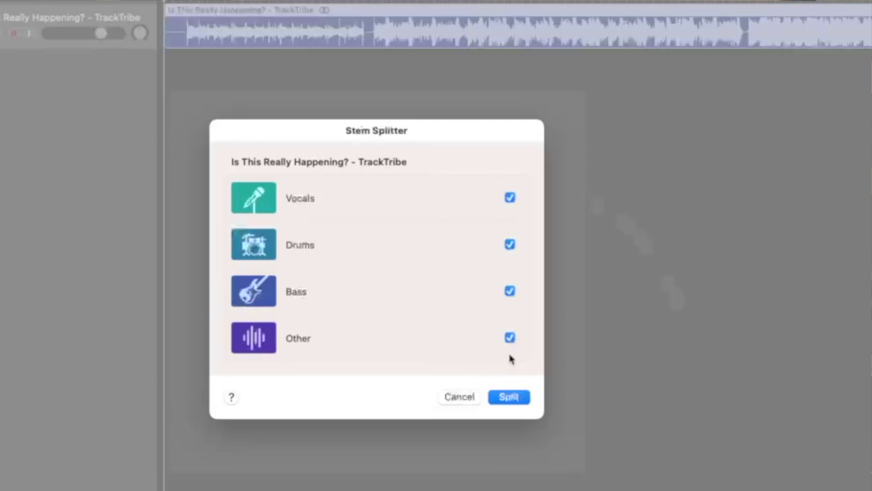
left_click(509, 397)
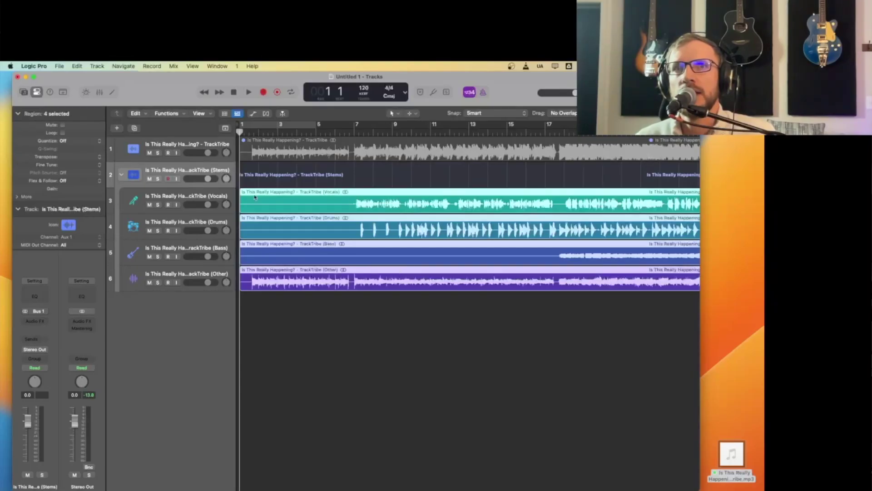
Play the stems and audition different combinations by muting and unmuting Other, Drums and Bass, leaving only Other muted.
left_click(248, 93)
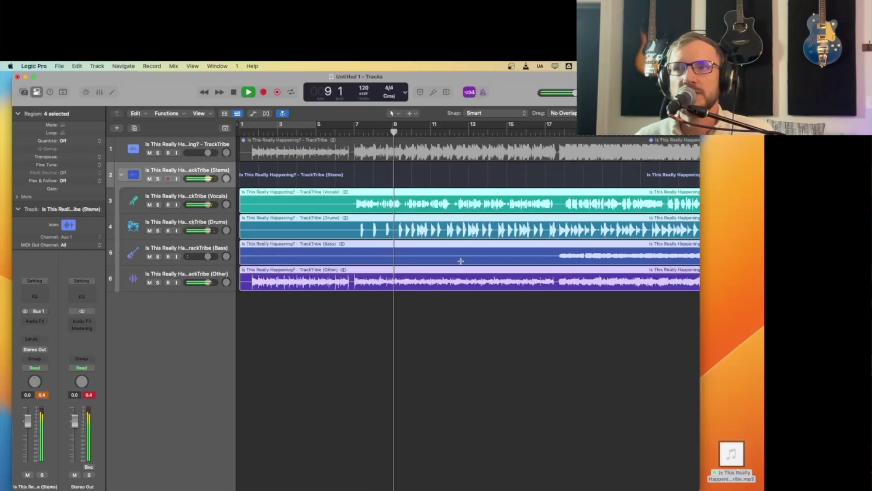
left_click(149, 282)
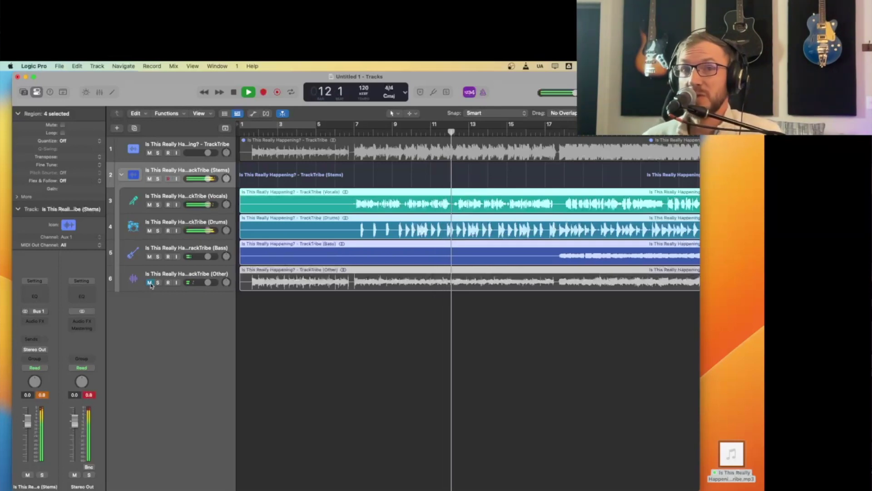
left_click(150, 283)
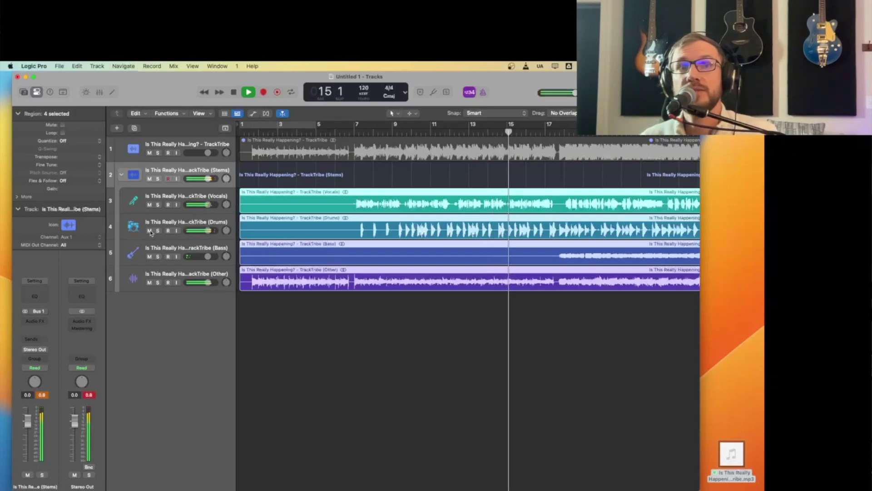
left_click_drag(150, 231, 150, 283)
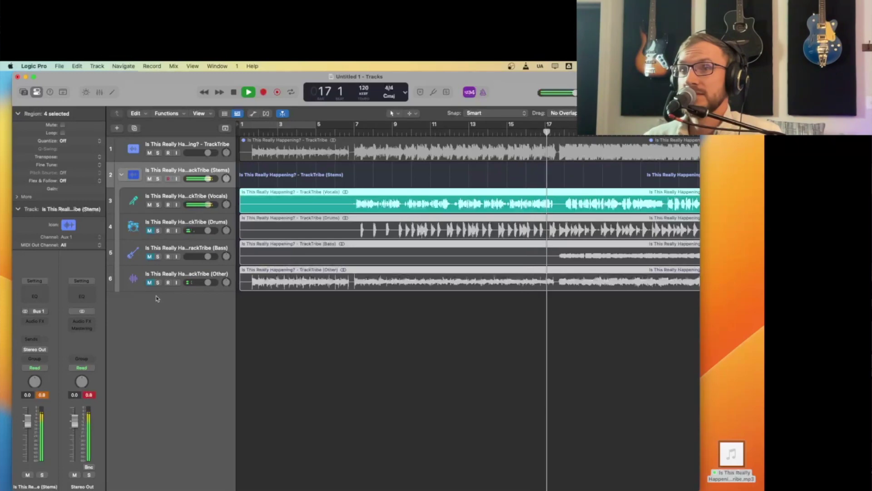
left_click(150, 256)
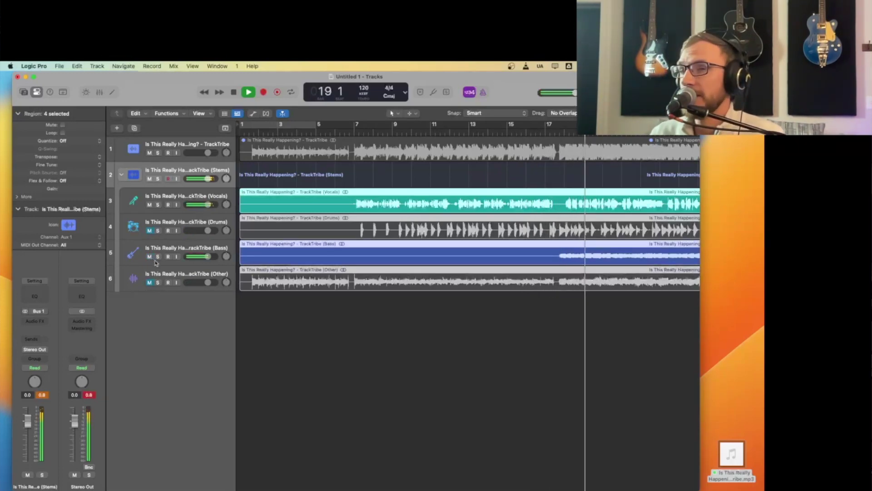
left_click(150, 231)
Rebalance the stems with Drums at 0.8 dB and Vocals at 0.0 dB, and unmute the Other stem.
left_click_drag(208, 230, 195, 205)
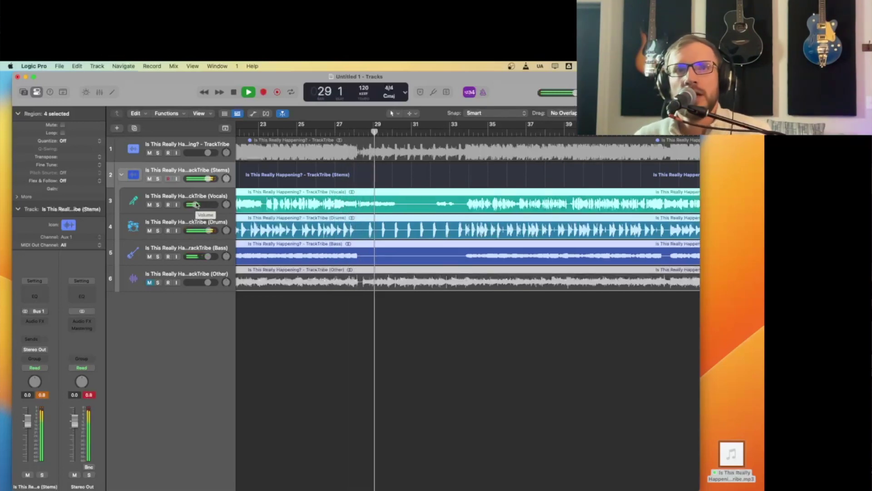
left_click_drag(197, 205, 208, 206)
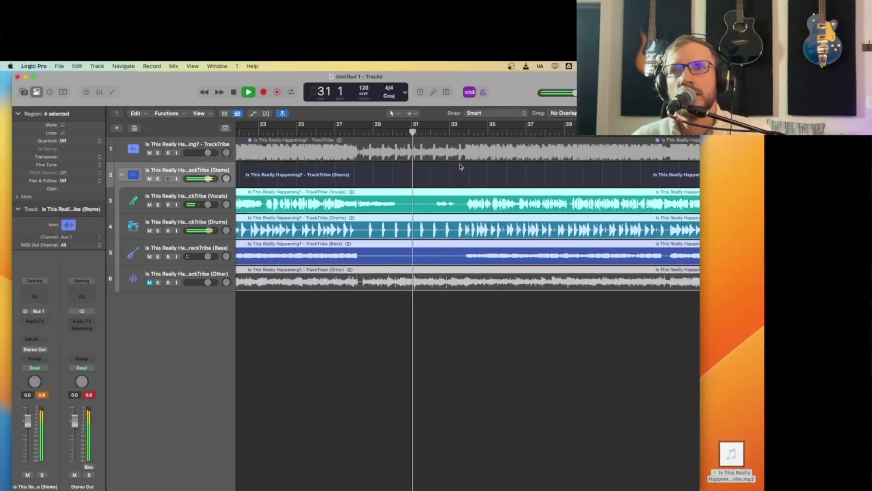
left_click(150, 283)
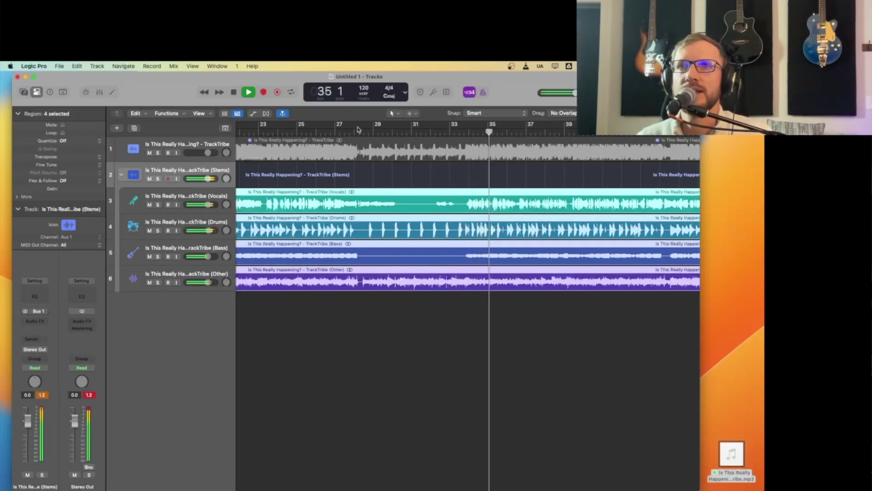
Audition the Other stem alone by soloing it during playback, and turn the solo off again.
left_click(157, 282)
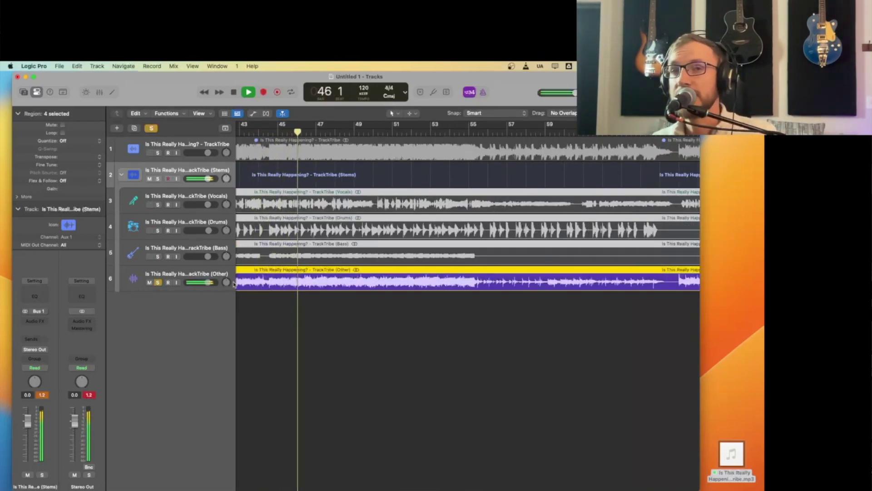
left_click(158, 282)
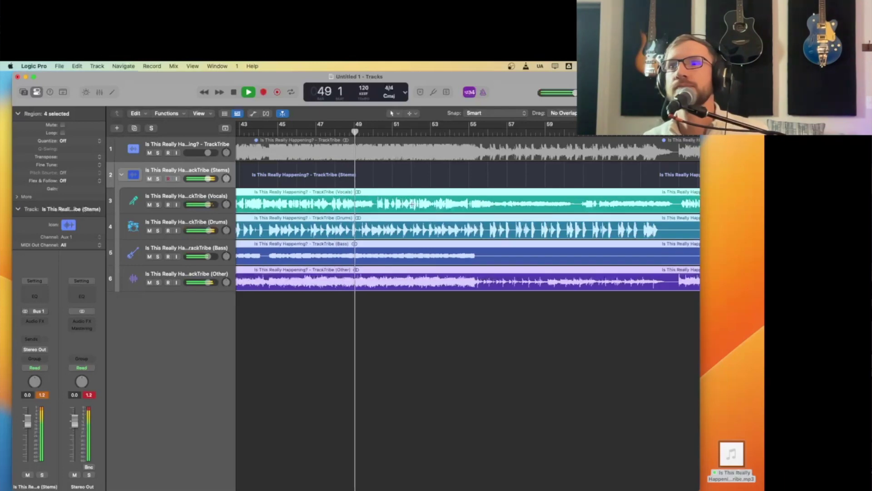
Examine the stem waveforms across the whole song, marking the gaps in the Bass stem and in the Drums stem near bar 65.
scroll(431, 227, "right", 5)
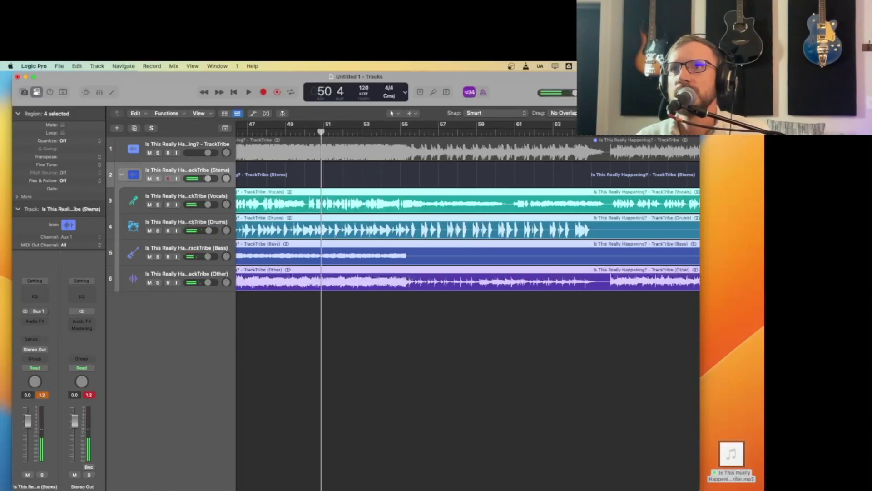
key("super+Down")
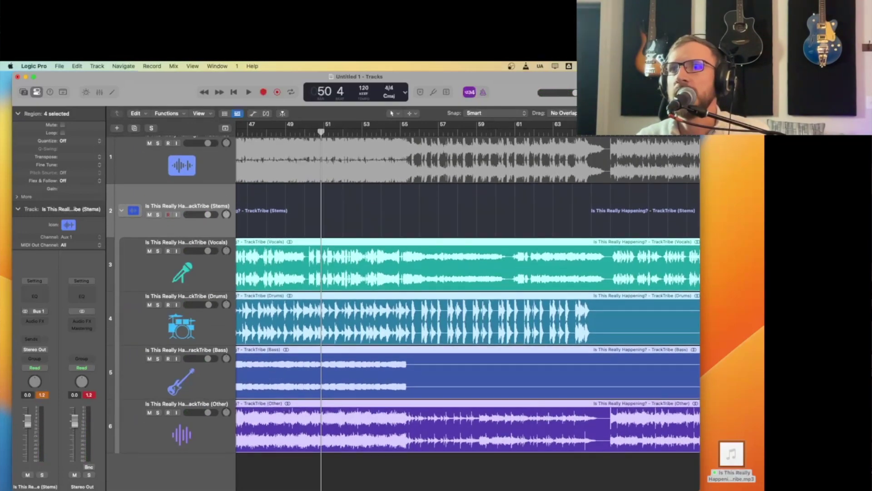
key("z")
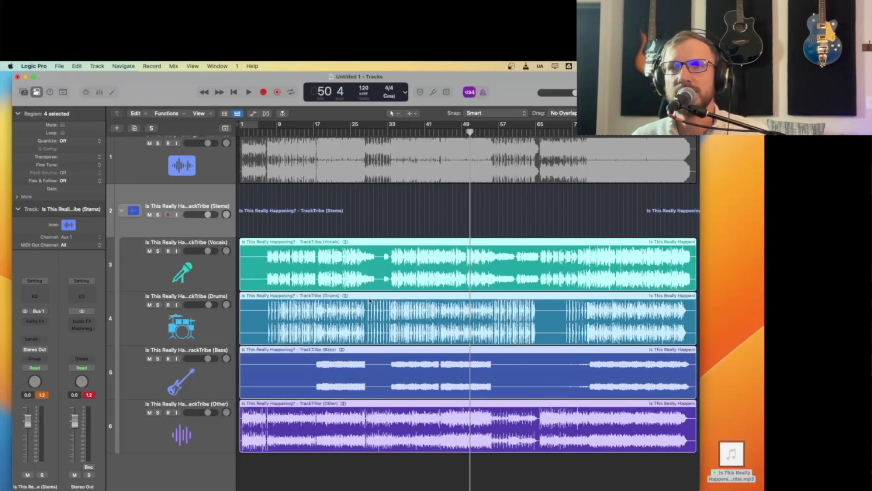
left_click_drag(366, 340, 388, 342)
left_click_drag(364, 396, 388, 396)
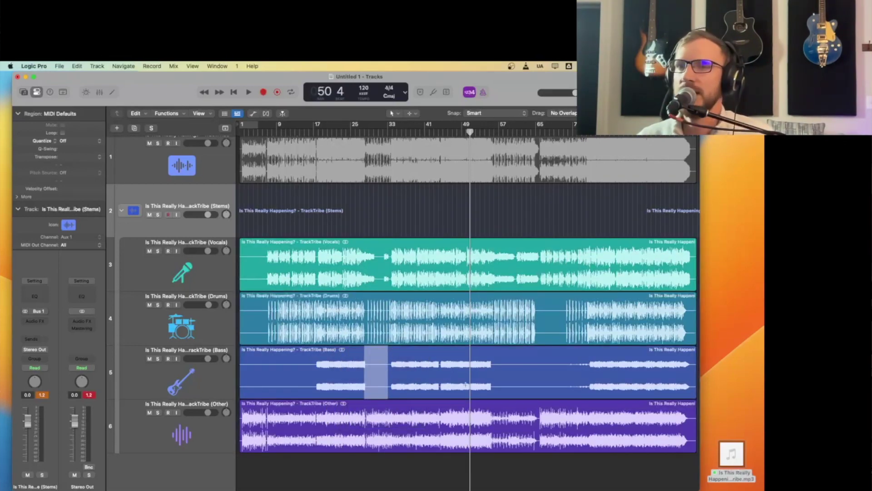
left_click_drag(492, 393, 585, 365)
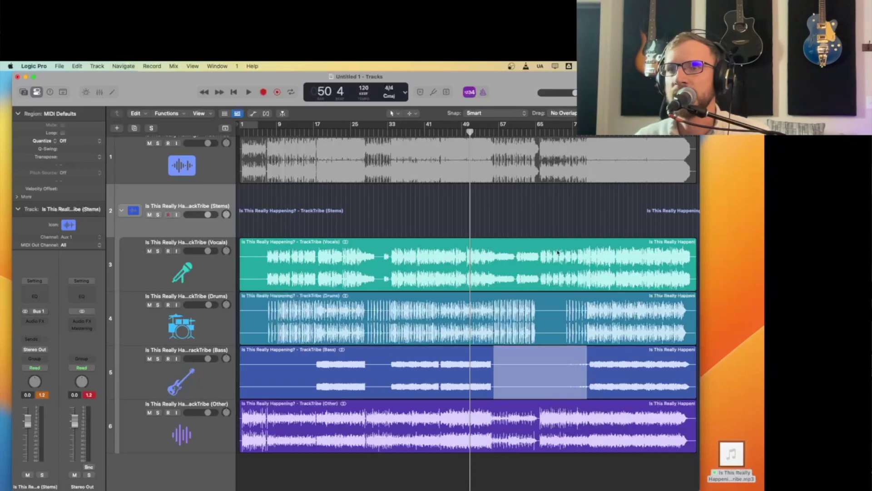
left_click_drag(533, 233, 567, 464)
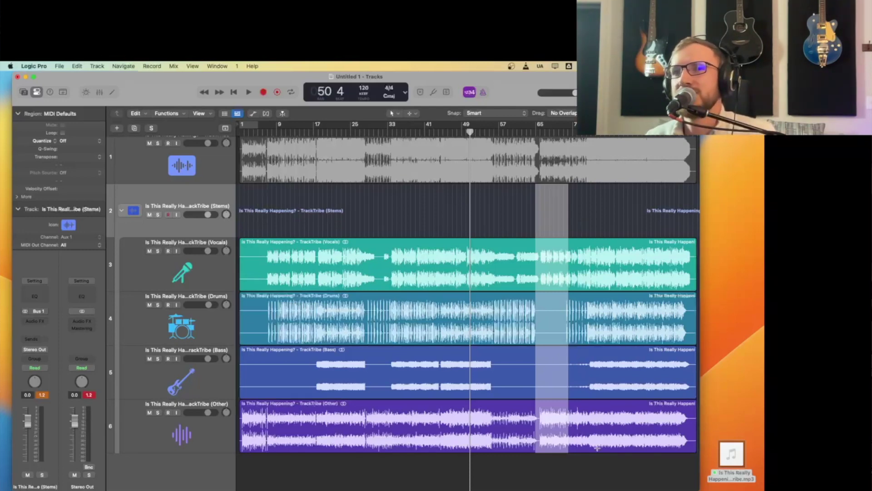
left_click(633, 472)
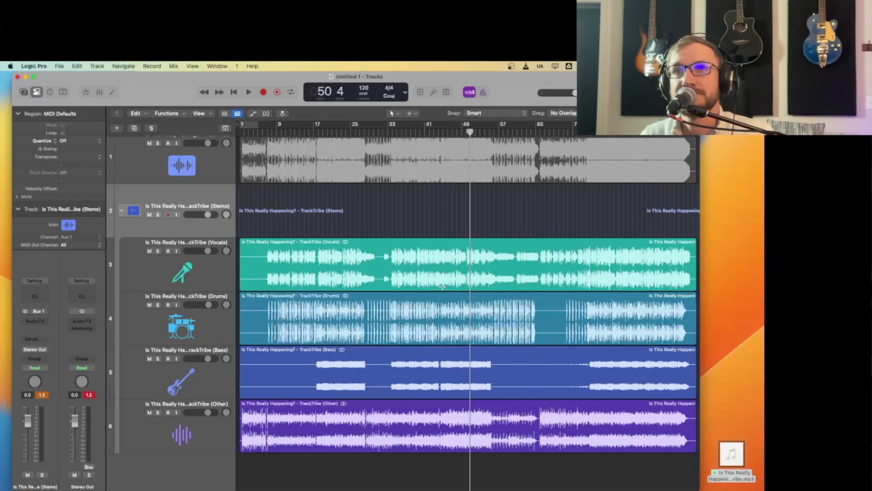
Show the mixer and pan the Vocals stem to -64 and the Other stem to +63.
key("super+Tab")
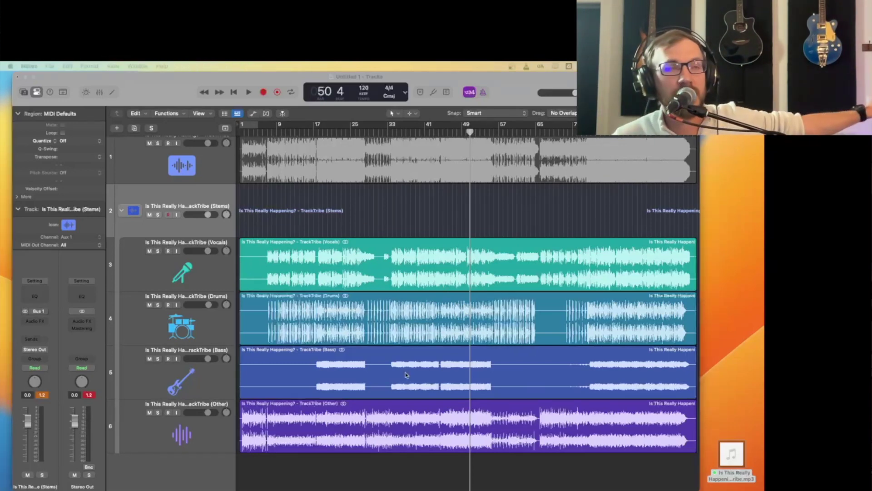
scroll(155, 315, "up", 1)
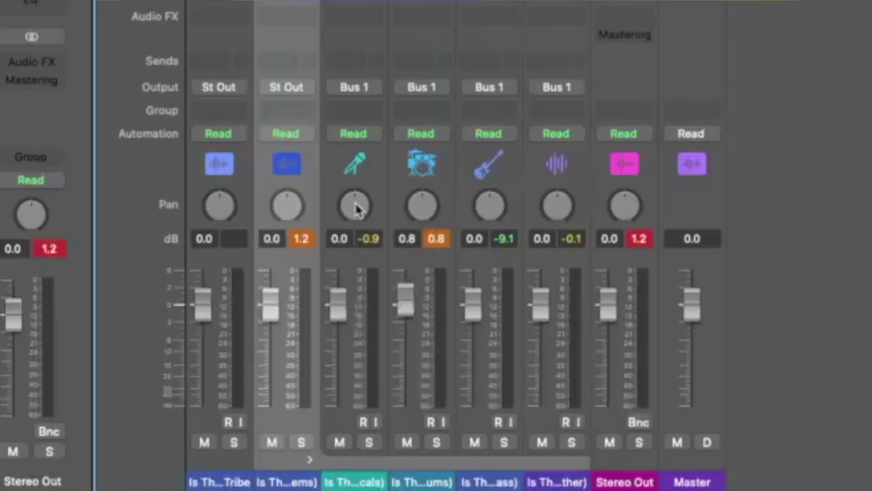
left_click(360, 175)
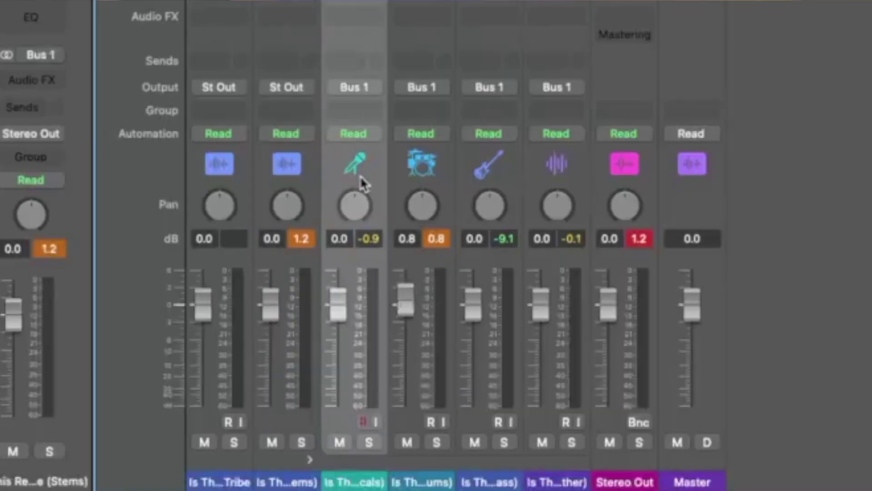
left_click_drag(356, 208, 349, 416)
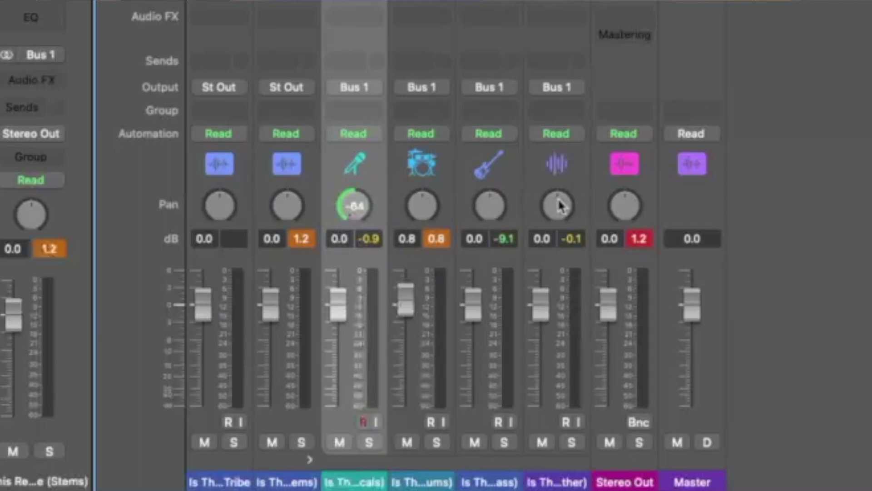
left_click_drag(557, 206, 582, 6)
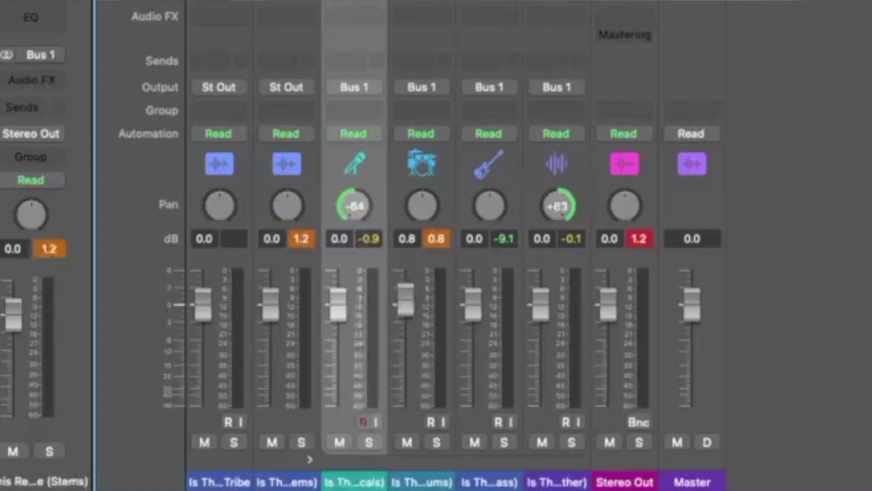